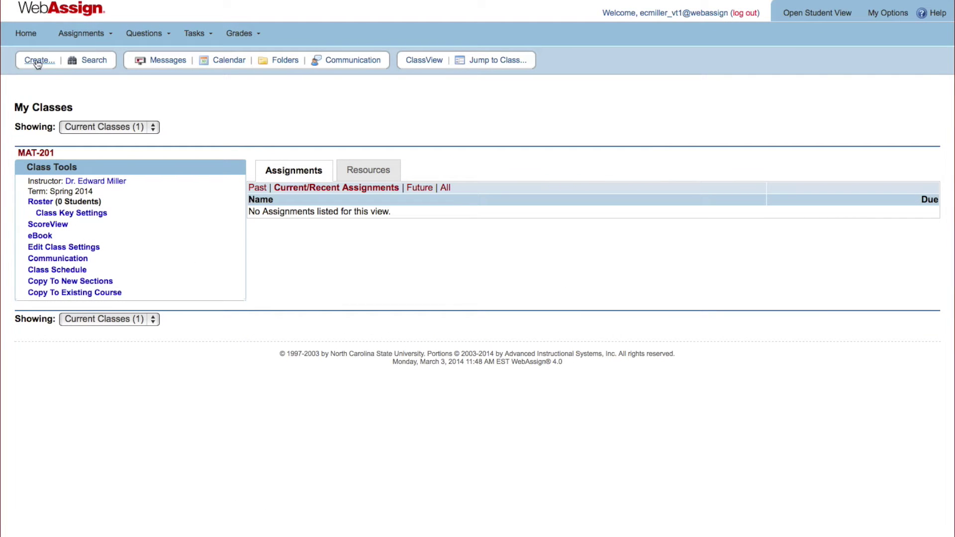
Step: Start a new assignment on the Homework - WebAssign Default template
left_click(36, 63)
left_click(41, 95)
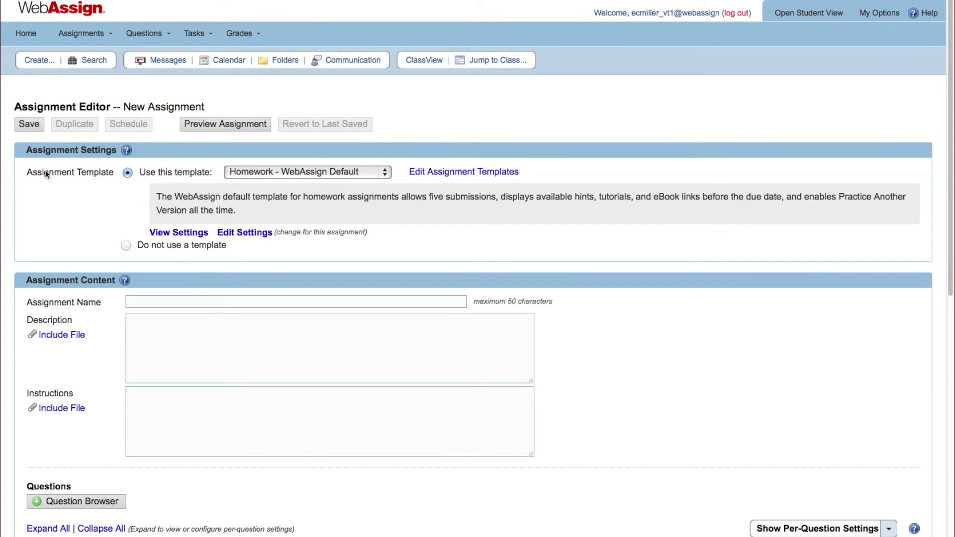
left_click(388, 173)
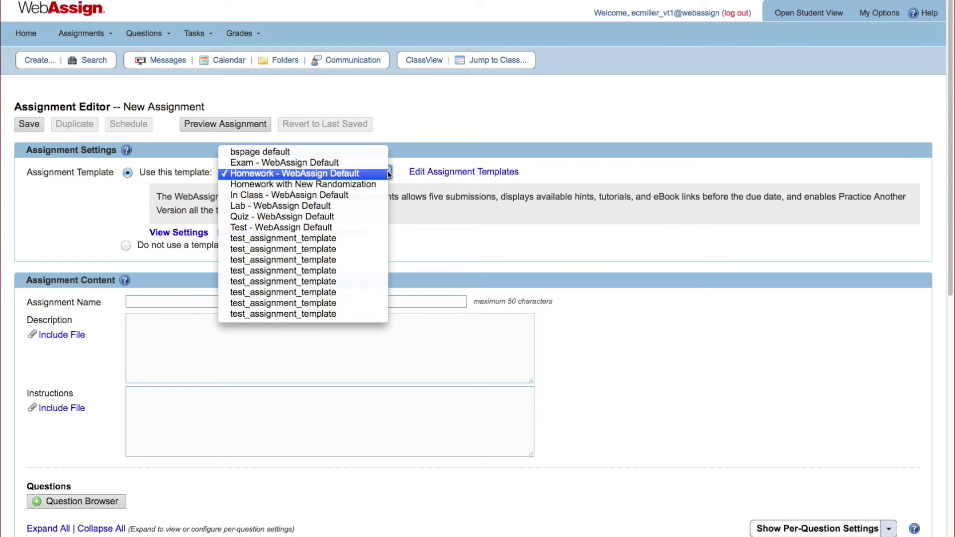
left_click(369, 174)
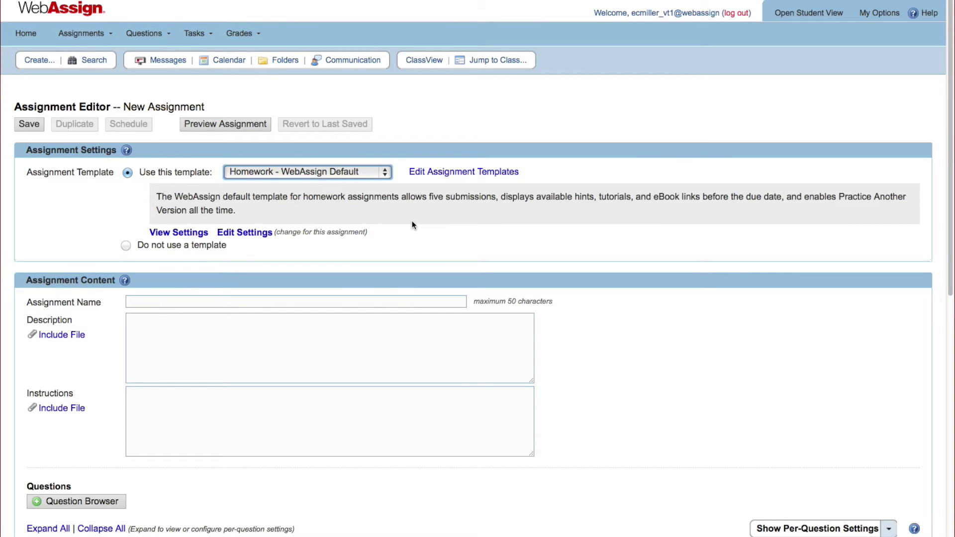
Step: Name the assignment 'Calc HW 1.1' and move on to adding questions
scroll(412, 224, "down", 3)
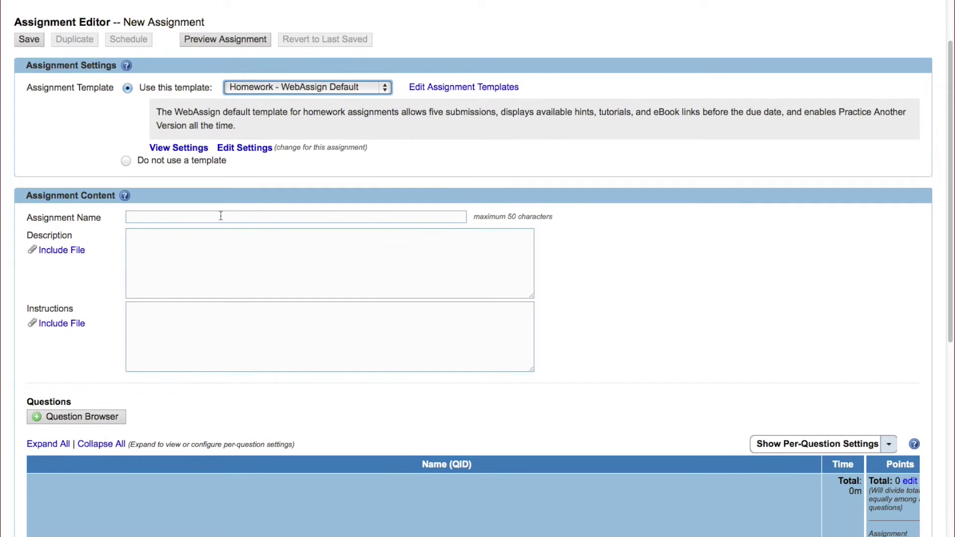
left_click(221, 216)
type("Calc HW ")
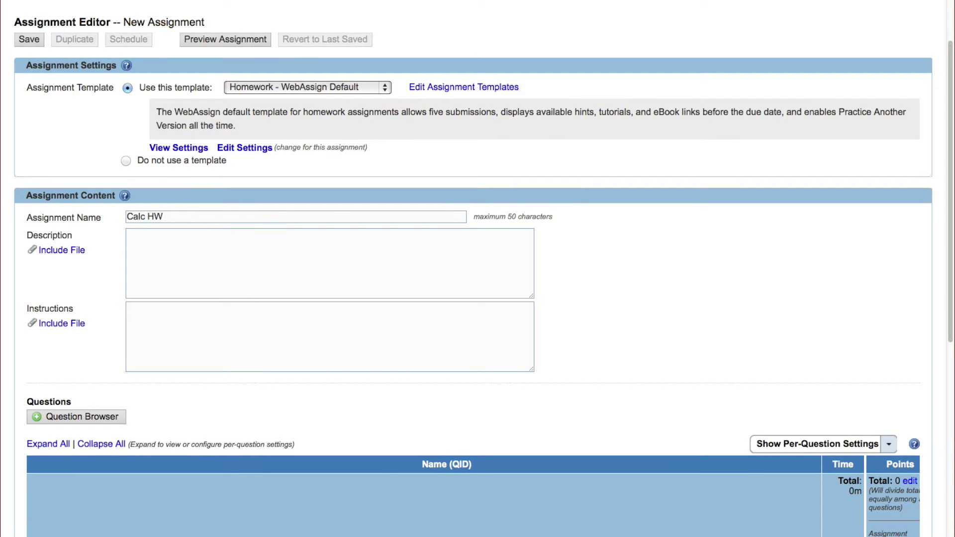
type("1.1")
left_click(220, 251)
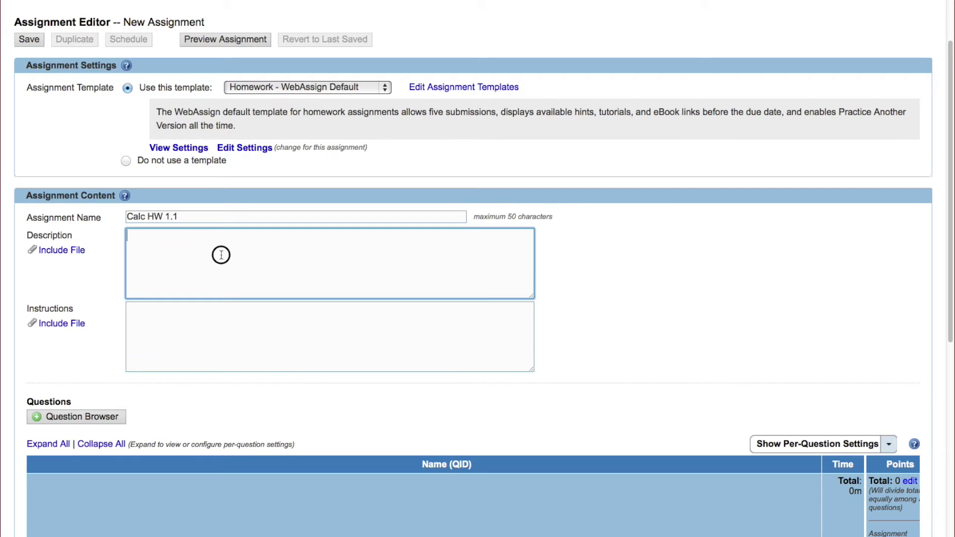
left_click(252, 325)
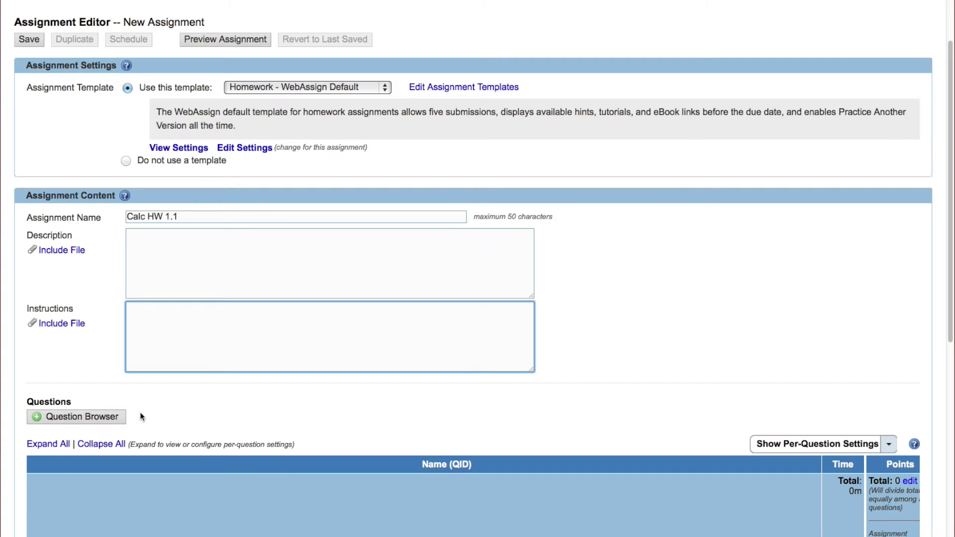
left_click(81, 417)
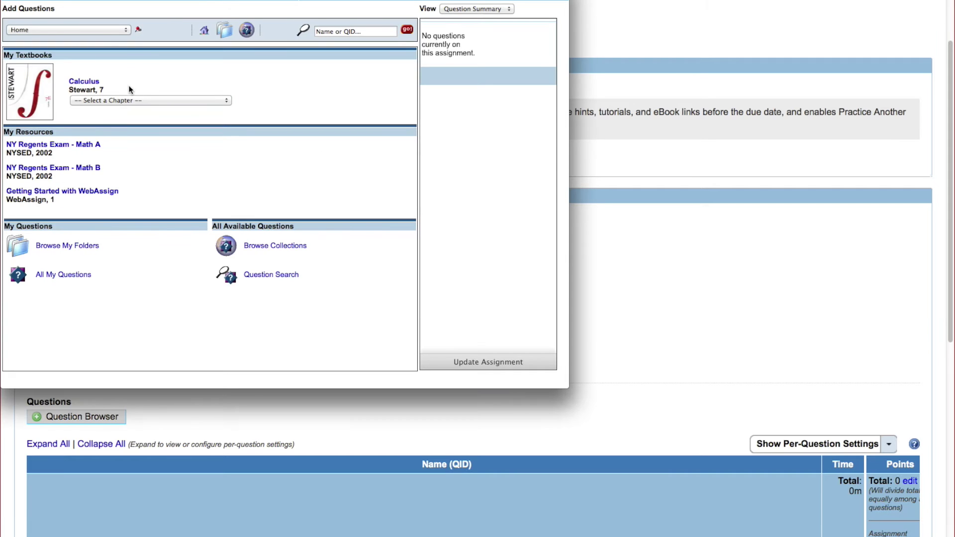
Step: Browse to Calculus chapter 1: Functions and Limits, section 1.1: Four Ways to Represent a Function
left_click(126, 102)
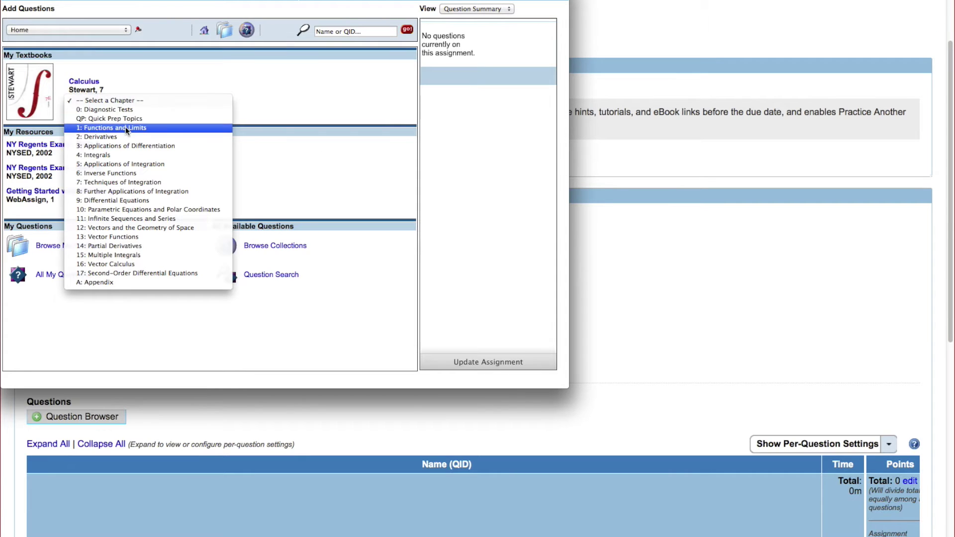
left_click(126, 127)
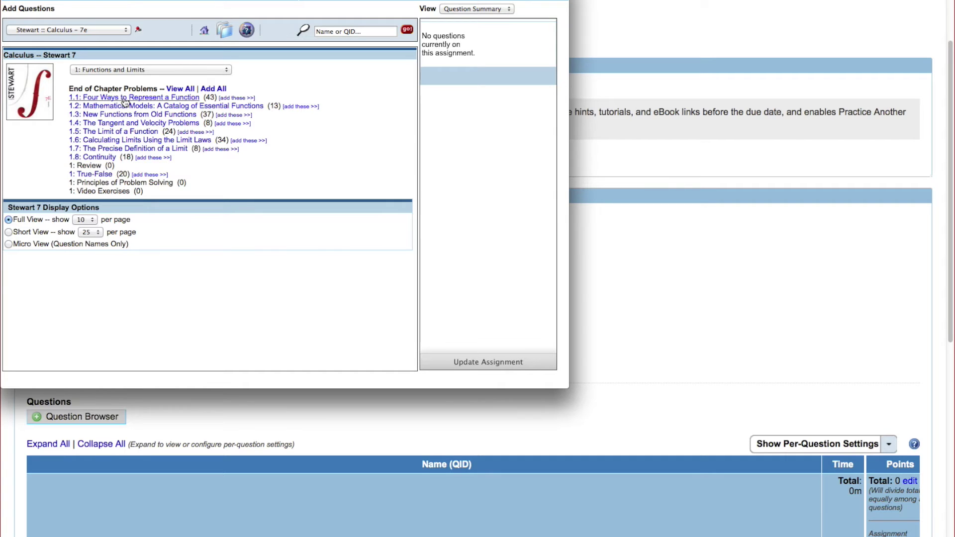
left_click(124, 98)
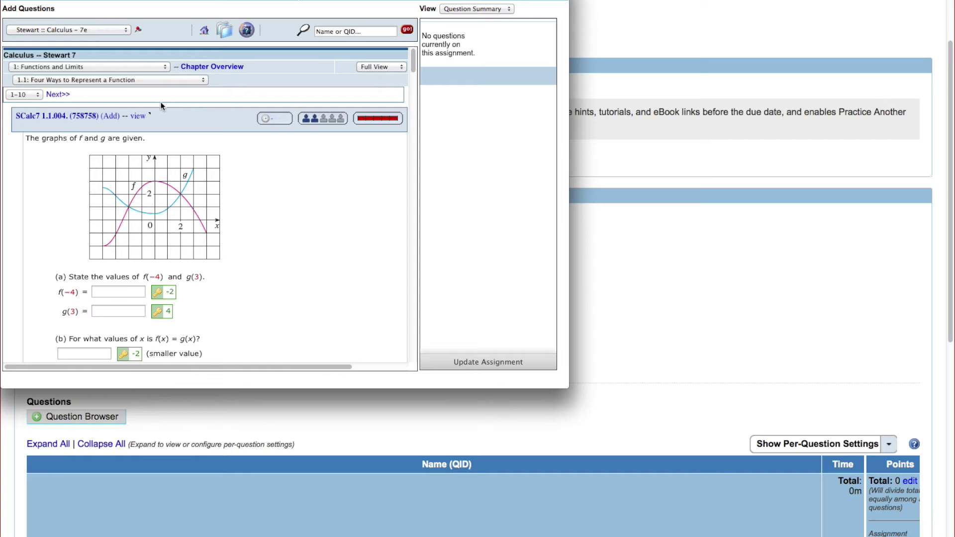
Step: Add questions SCalc7 1.1.004 and 1.1.007 to the assignment
left_click(110, 117)
scroll(20, 186, "down", 4)
scroll(19, 186, "down", 4)
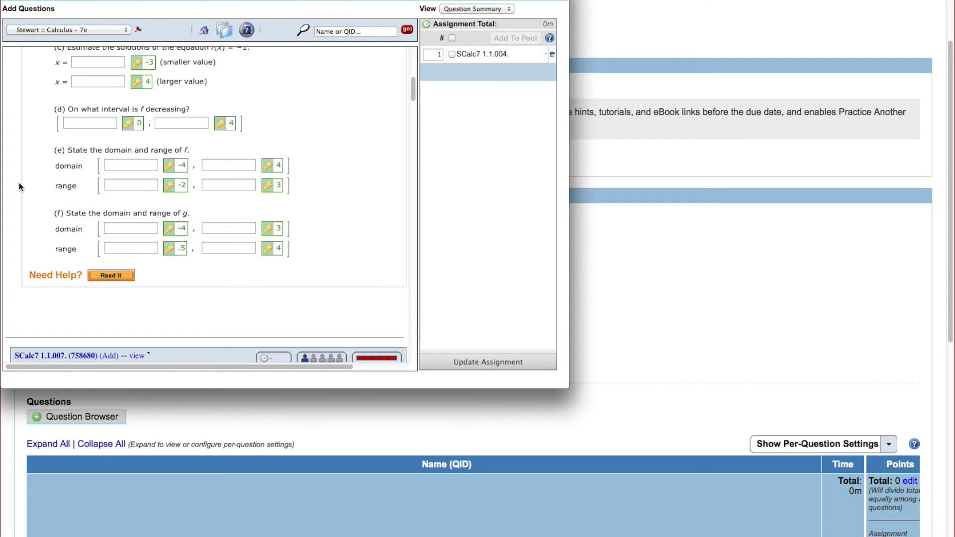
scroll(19, 186, "up", 1)
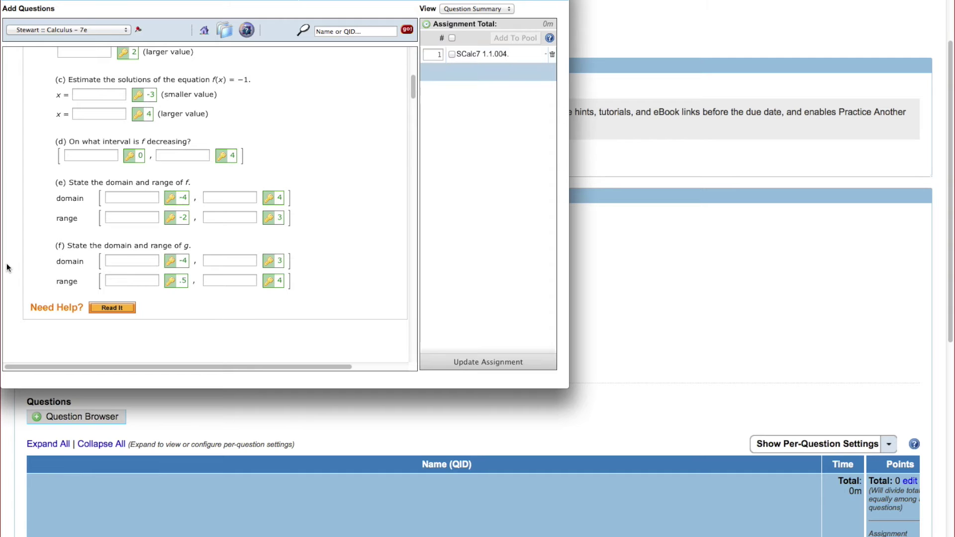
scroll(7, 267, "down", 5)
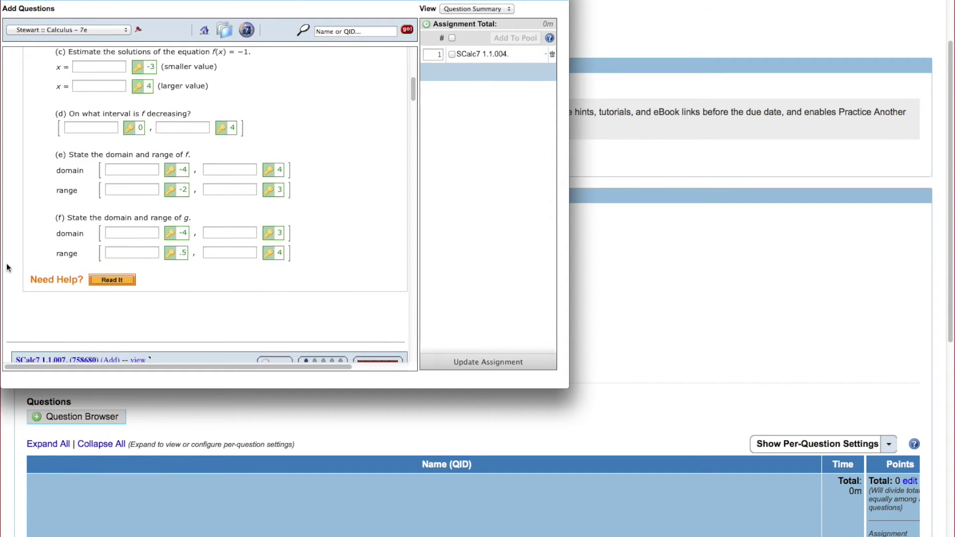
scroll(7, 268, "down", 2)
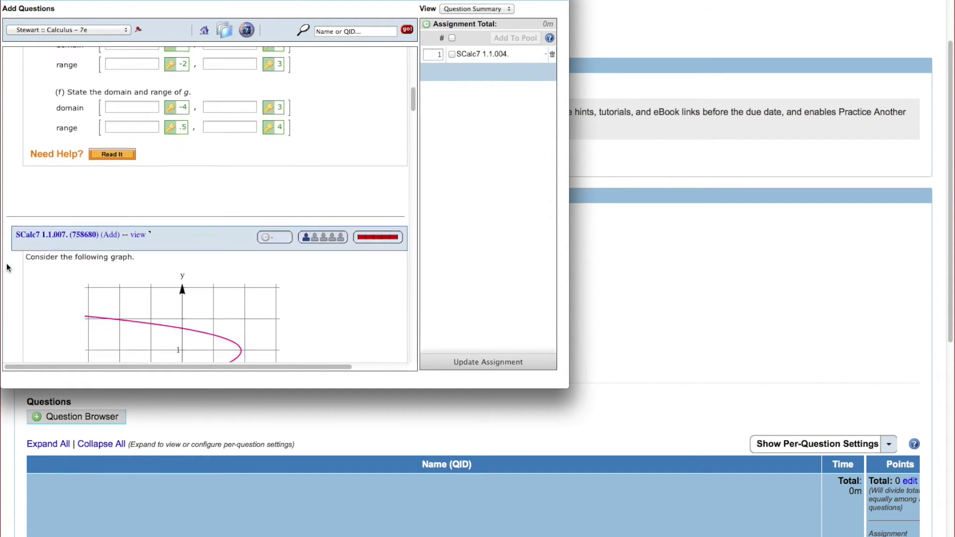
left_click(112, 221)
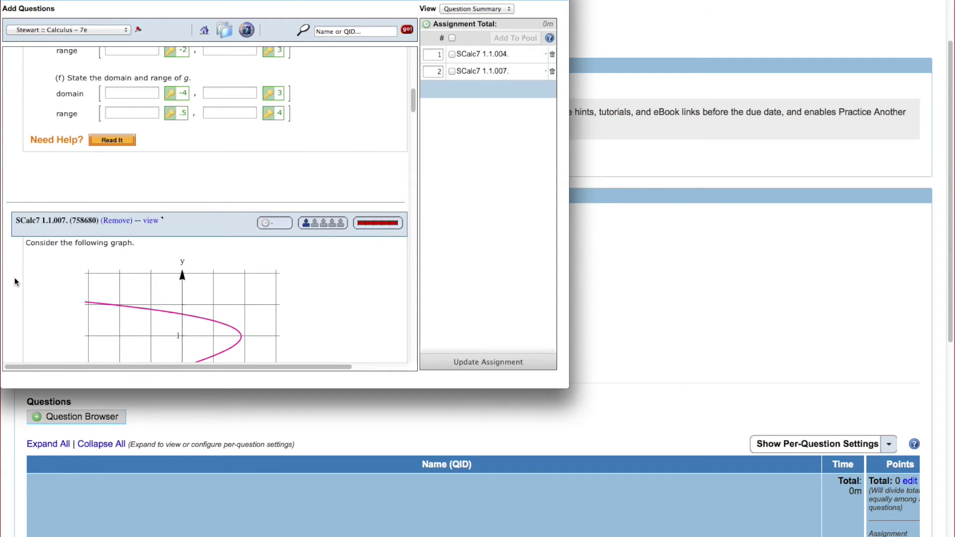
Step: Add questions SCalc7 1.1.008, 1.1.009 and 1.1.010 to the assignment
scroll(15, 282, "down", 15)
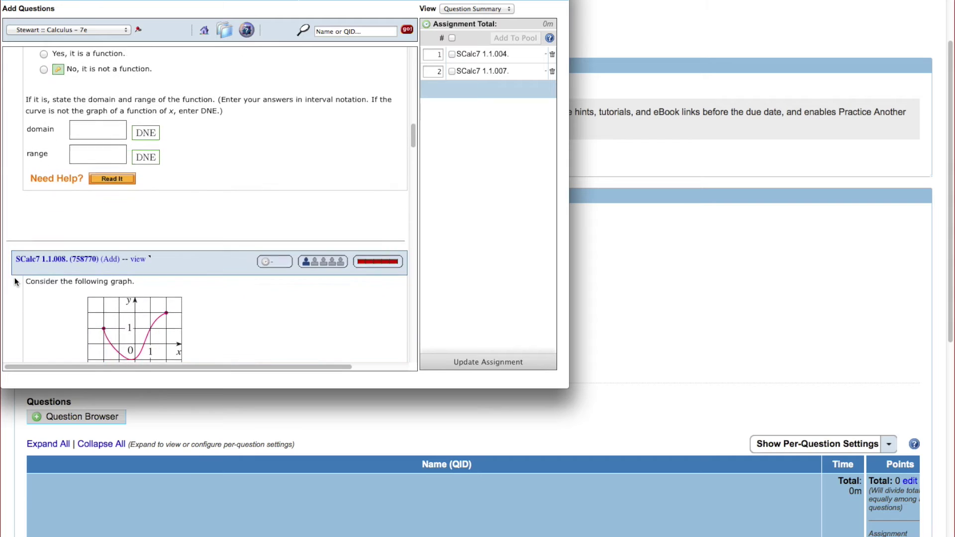
scroll(15, 282, "down", 2)
left_click(113, 223)
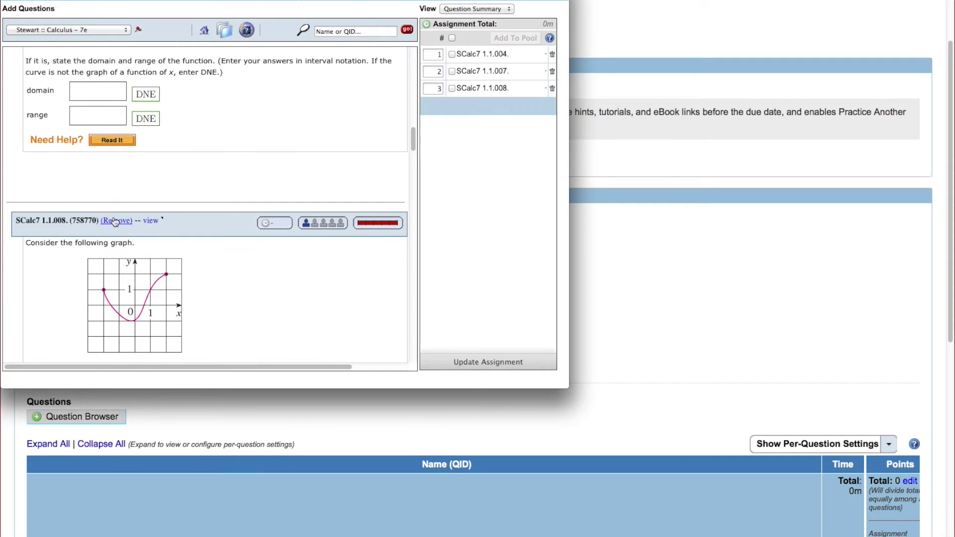
scroll(16, 285, "down", 15)
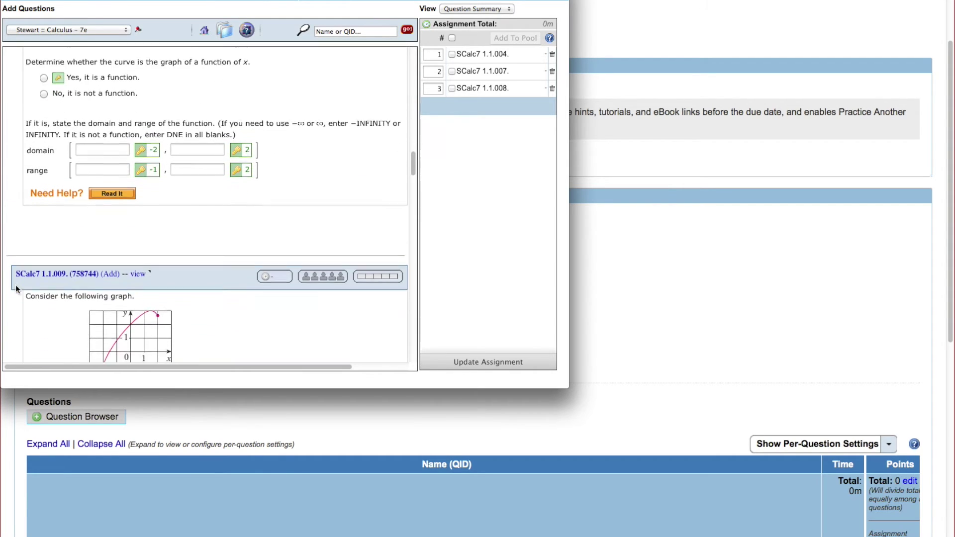
scroll(16, 284, "down", 2)
left_click(110, 240)
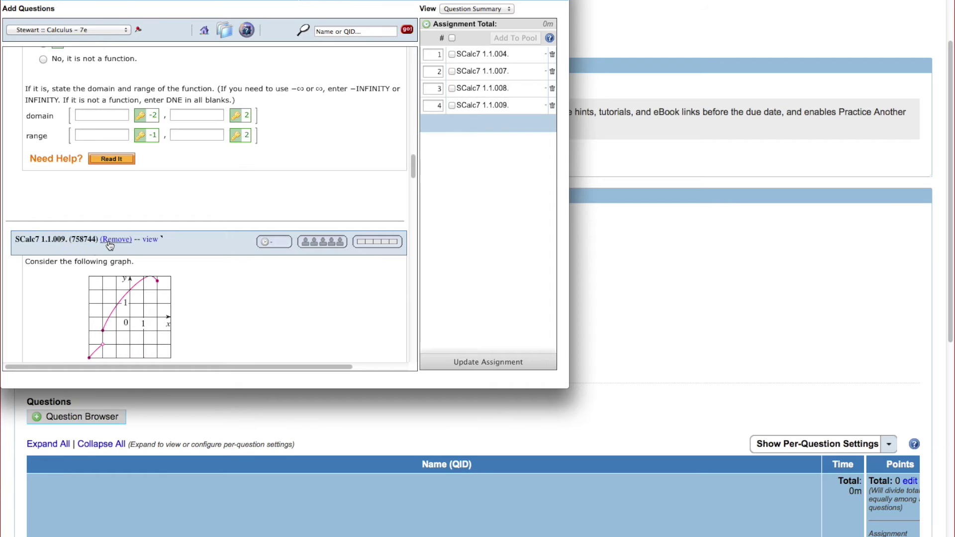
scroll(8, 310, "down", 10)
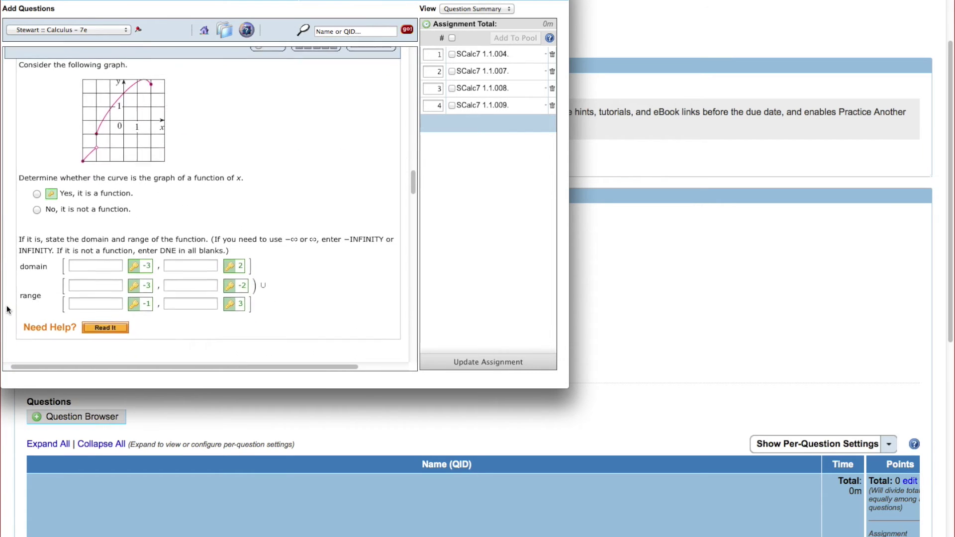
left_click(110, 251)
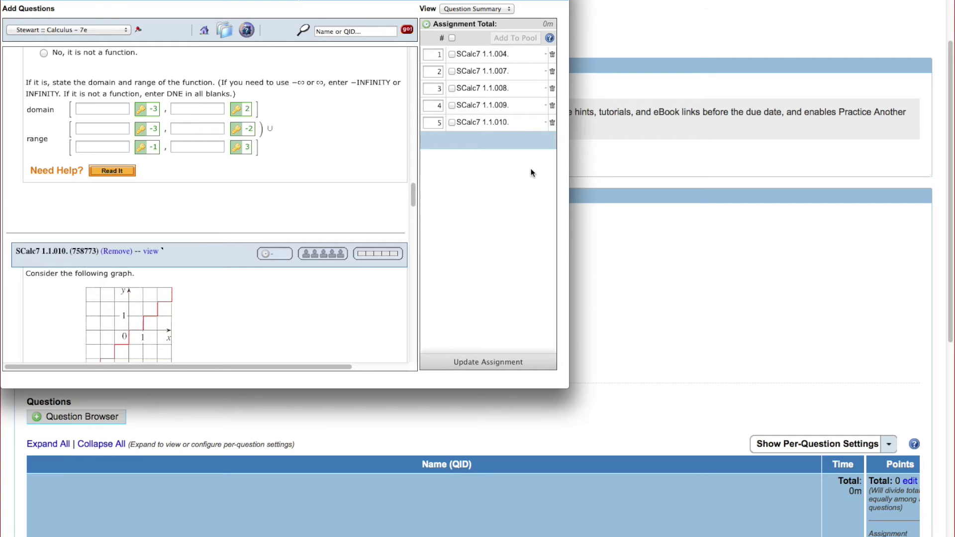
Step: Remove 1.1.010, set 1.1.008's order to 1, and update the assignment
left_click(552, 123)
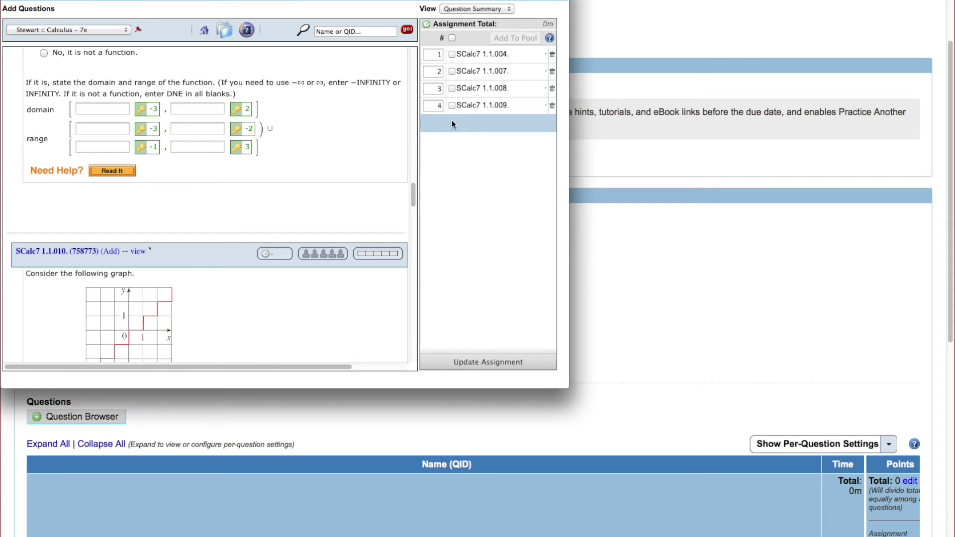
double_click(440, 89)
type("1")
left_click(496, 363)
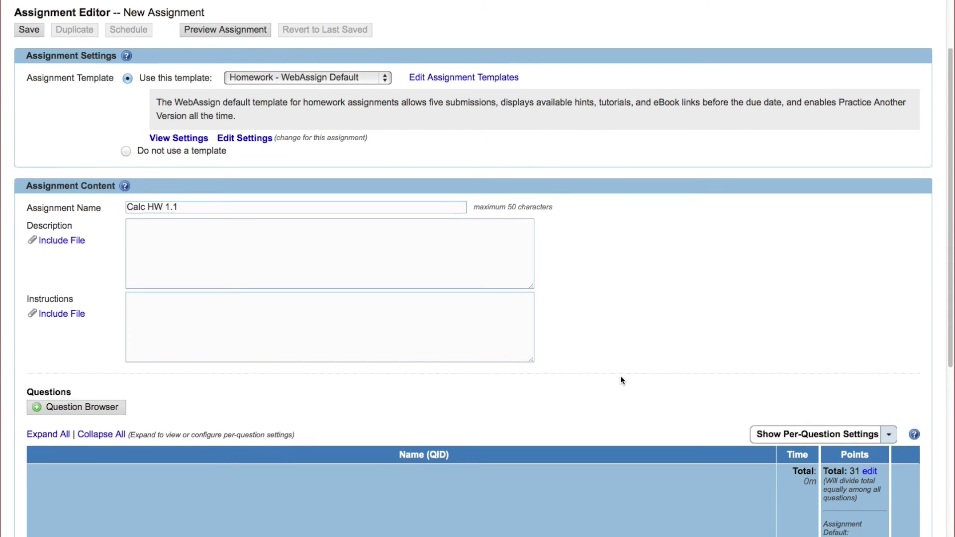
Step: Make part 2a of SCalc7 1.1.004 worth 5 points, bringing the total to 35
scroll(619, 375, "down", 5)
scroll(621, 377, "down", 3)
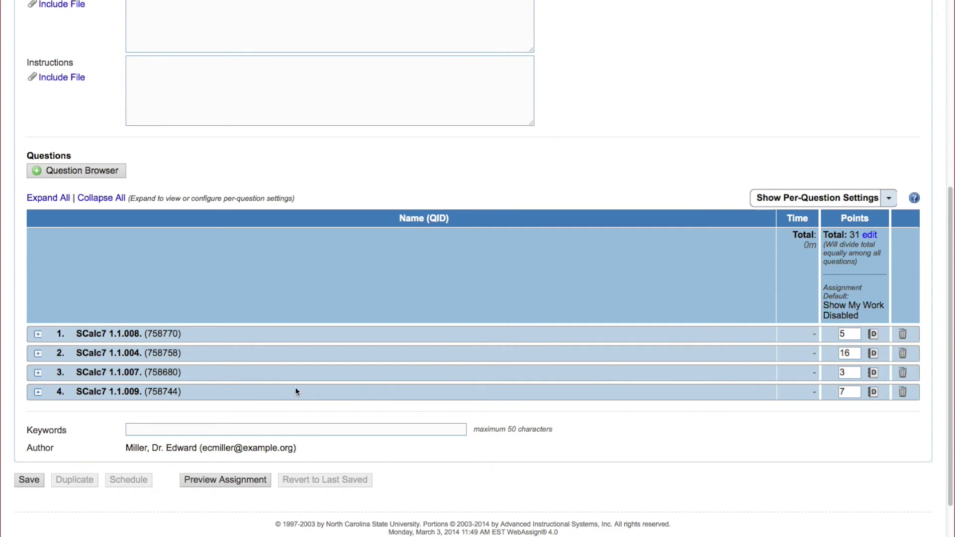
left_click(37, 353)
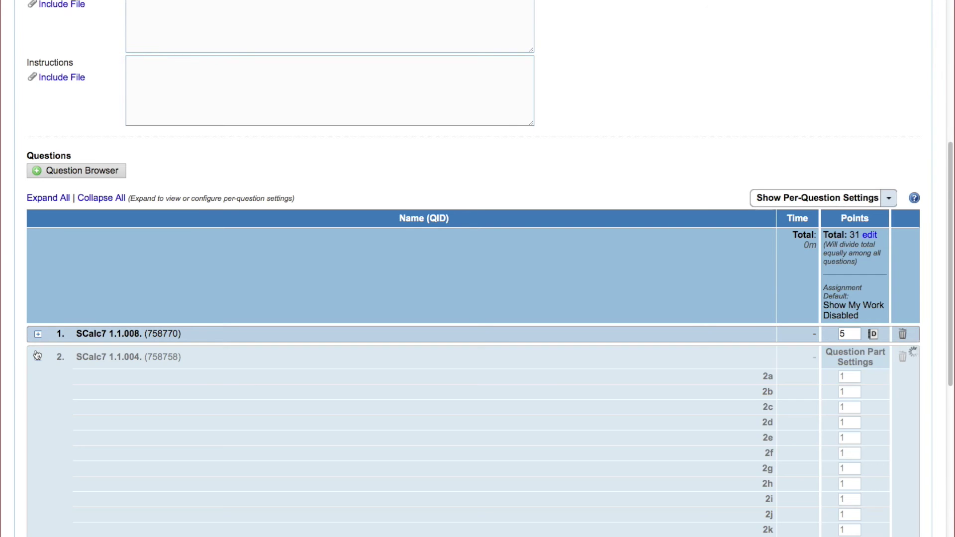
scroll(627, 415, "down", 5)
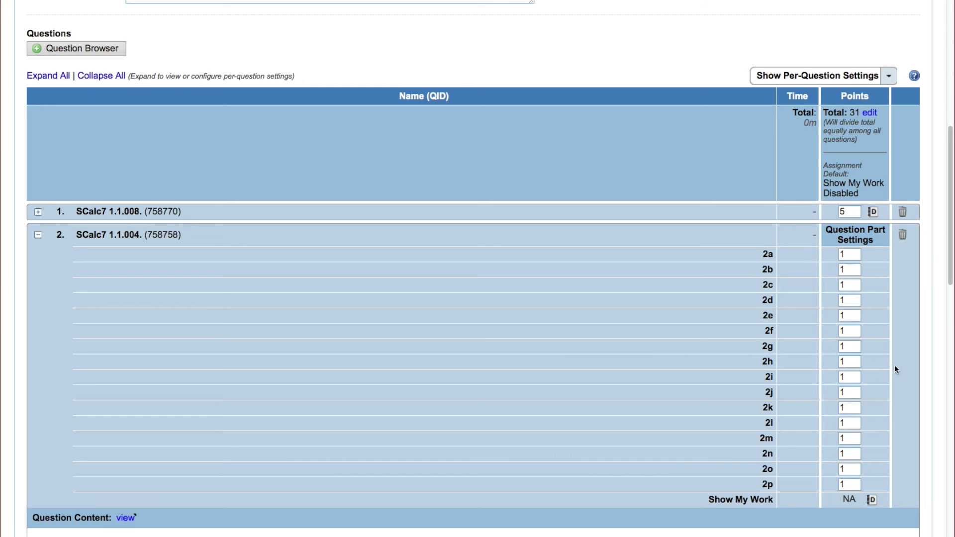
double_click(843, 255)
type("5")
key("Tab")
left_click(875, 113)
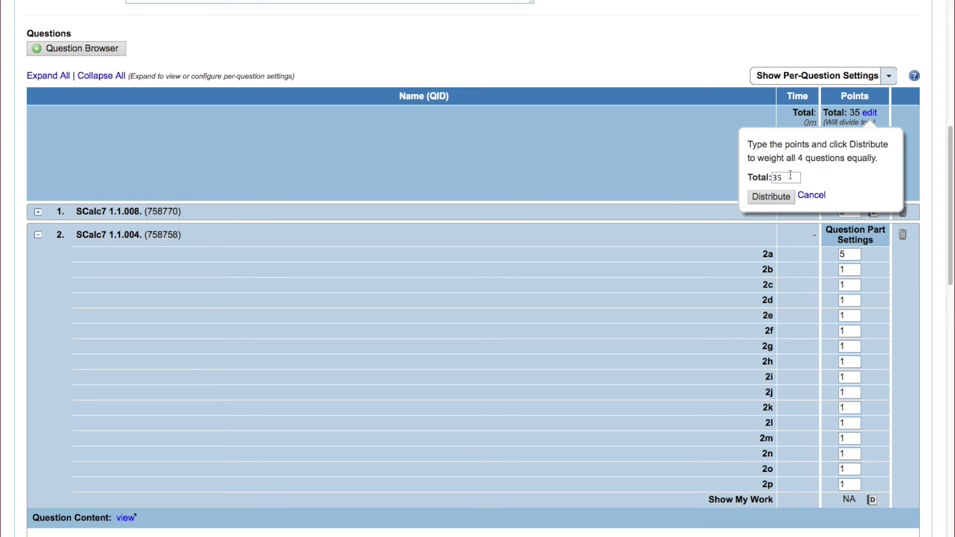
Step: Change the total from 35 to 100 points and distribute it evenly, 25 per question
left_click_drag(790, 175, 771, 172)
type("100")
left_click(759, 198)
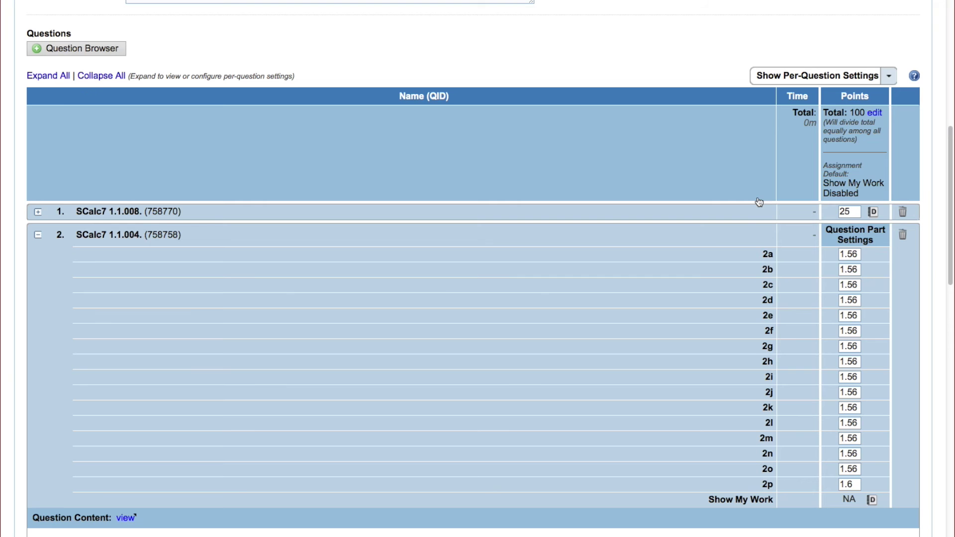
scroll(730, 240, "down", 15)
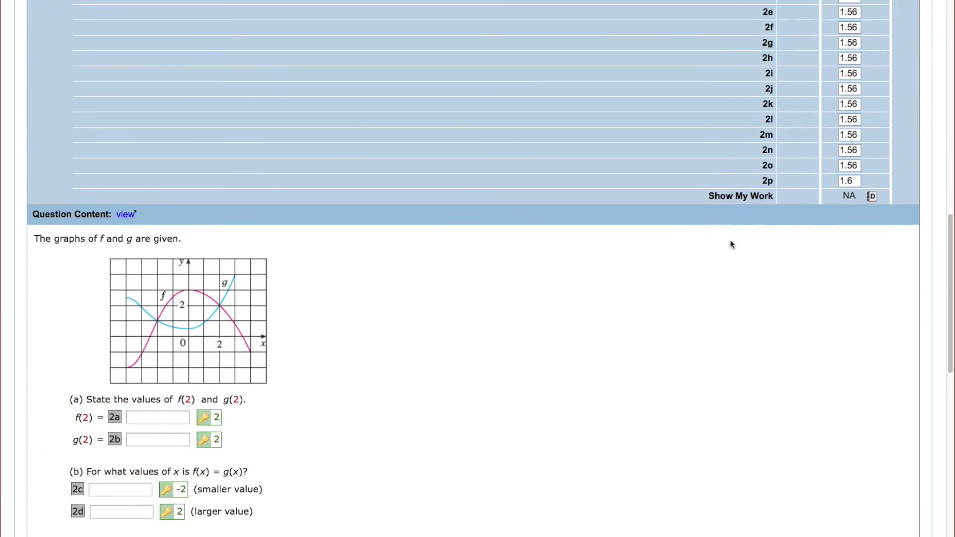
scroll(730, 240, "down", 5)
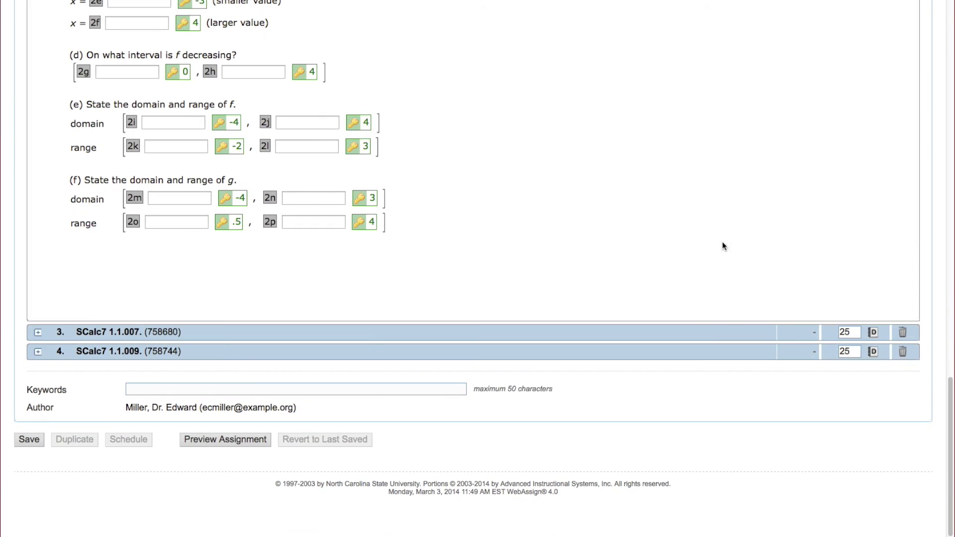
Step: Save Calc HW 1.1, then open the Instructor Help System
left_click(29, 440)
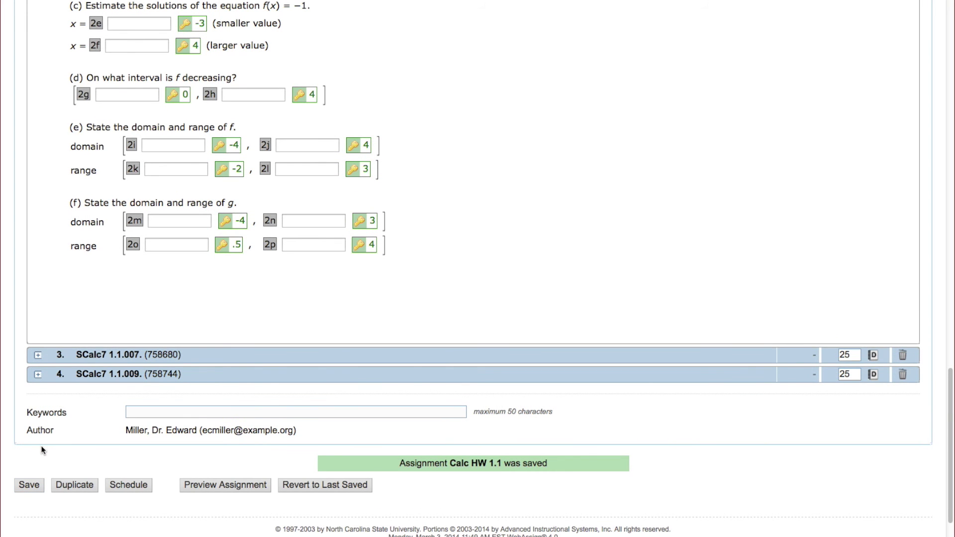
scroll(42, 451, "up", 12)
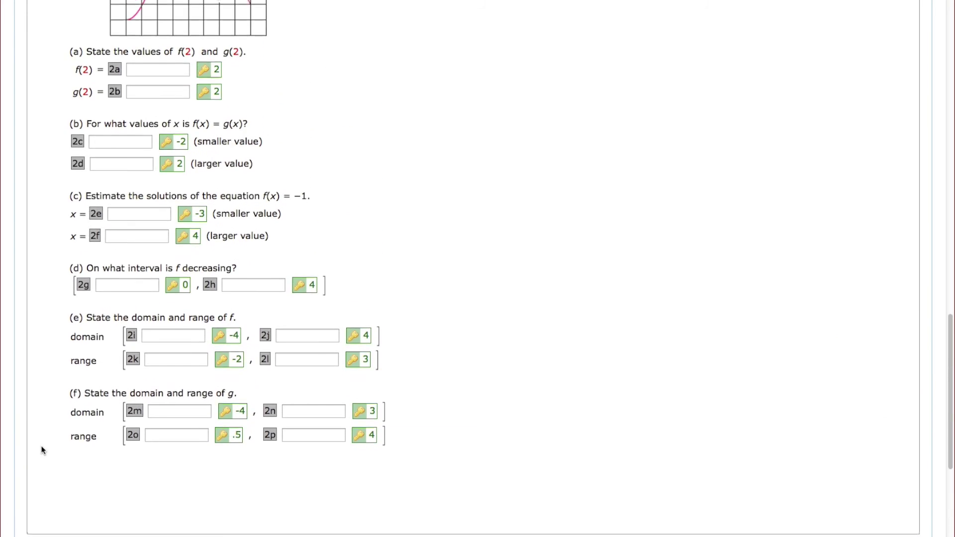
scroll(42, 450, "up", 15)
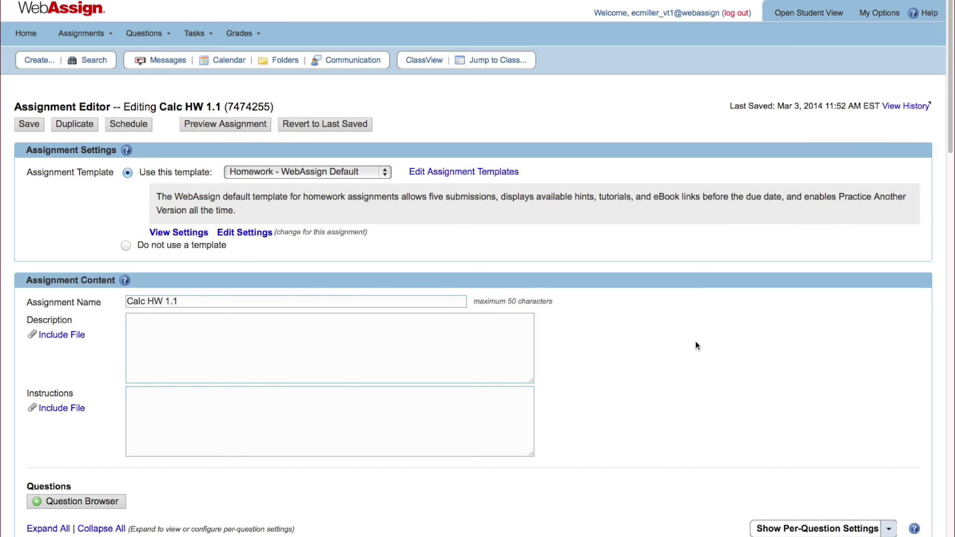
left_click(924, 15)
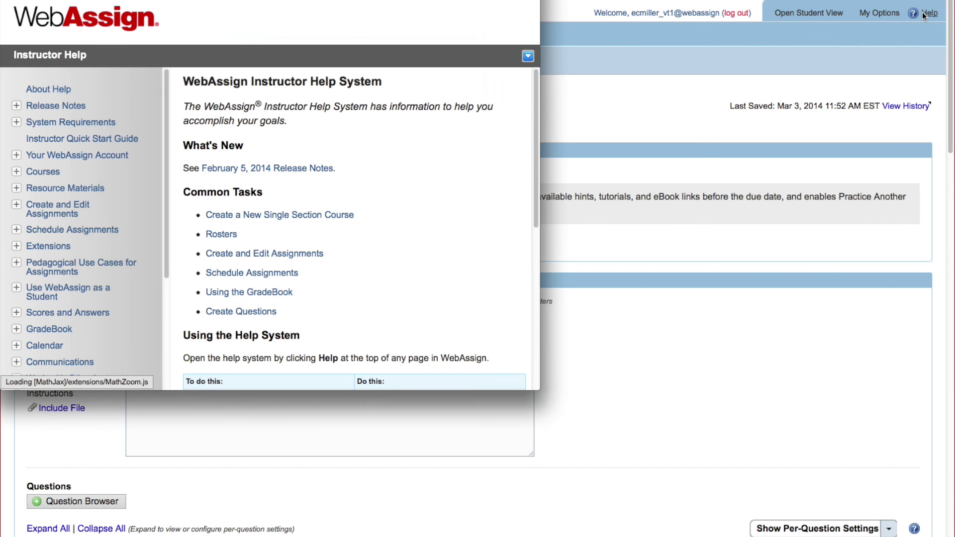